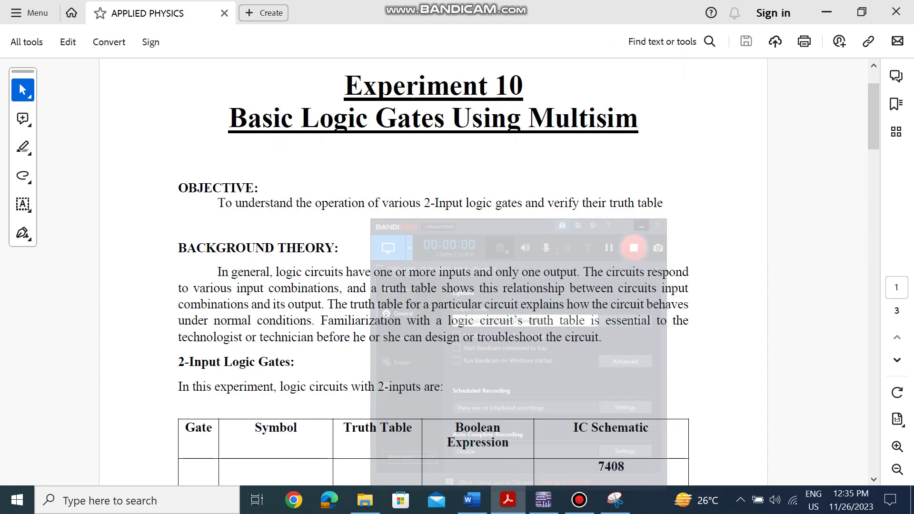
Scroll the lab manual PDF down to the AND row, showing Y = A . B and the 7408 schematic.
scroll(434, 272, up, 4)
scroll(433, 271, down, 1)
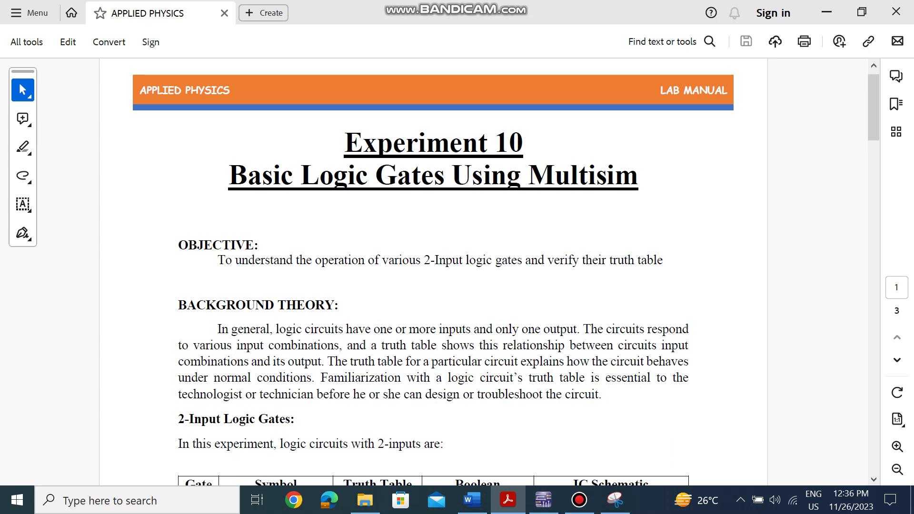
scroll(506, 272, down, 1)
scroll(506, 271, down, 2)
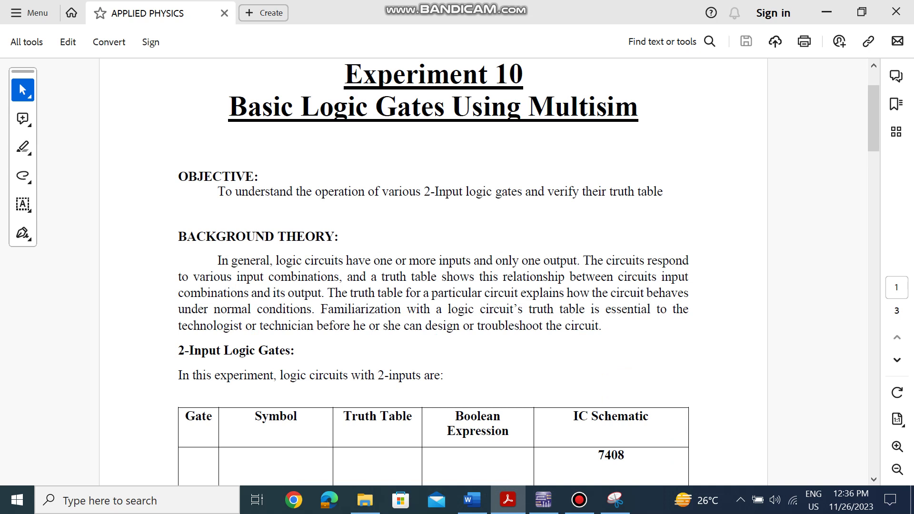
scroll(433, 272, down, 10)
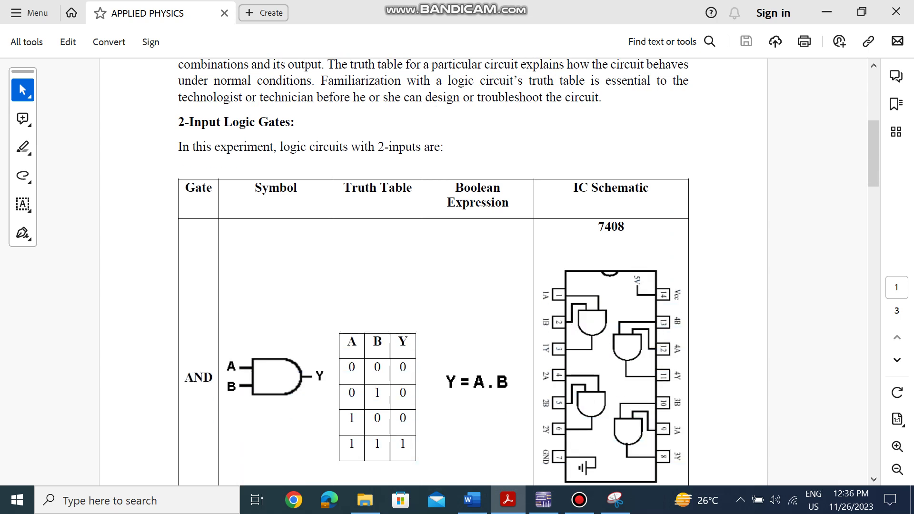
scroll(433, 271, down, 1)
scroll(434, 272, down, 1)
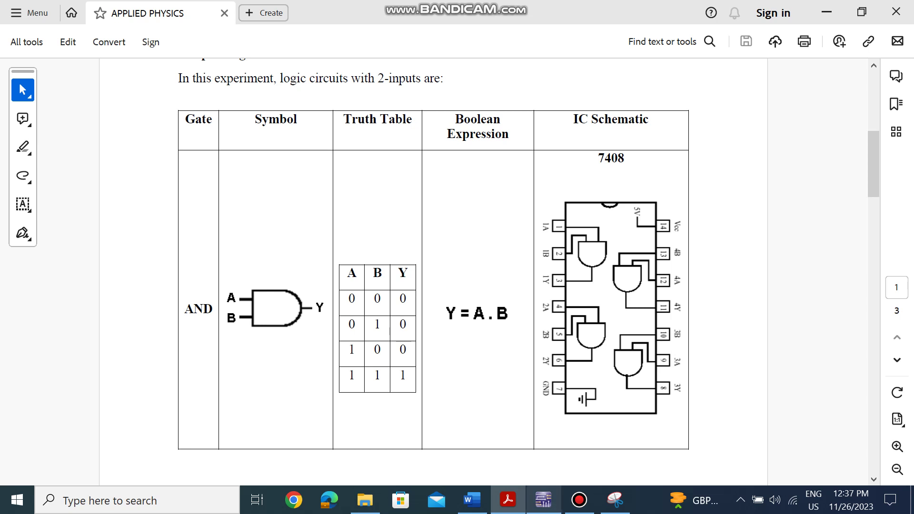
Glance at Multisim's Place menu, then return to the lab manual PDF.
click(543, 500)
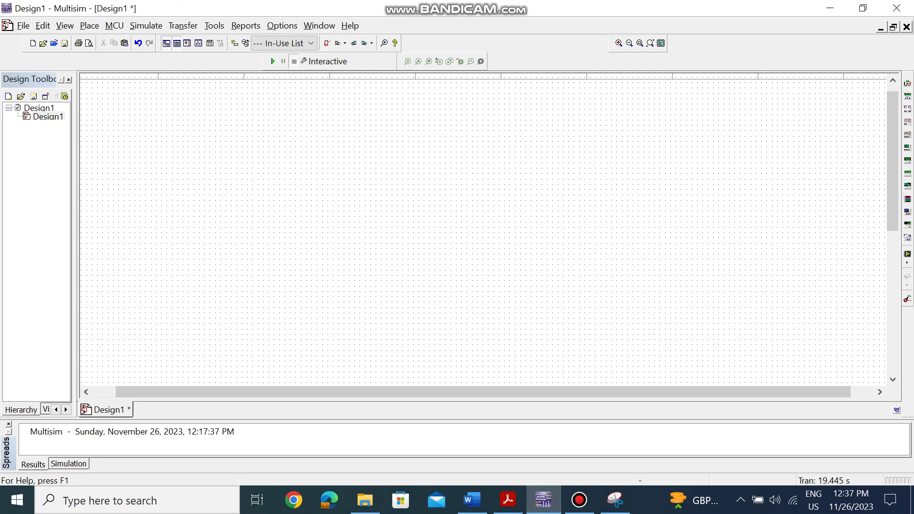
click(89, 26)
key(Escape)
click(507, 500)
Snip the AND gate truth table with Snipping Tool and copy it to the clipboard.
click(615, 500)
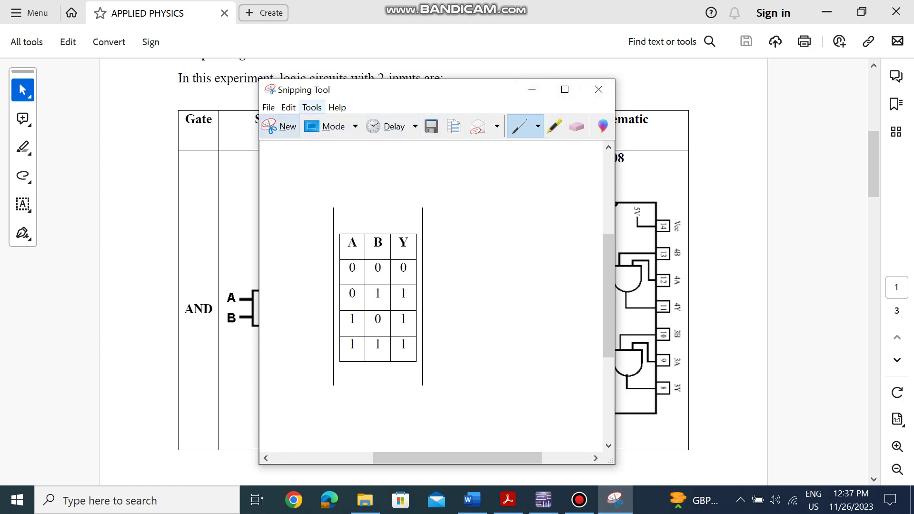
click(280, 127)
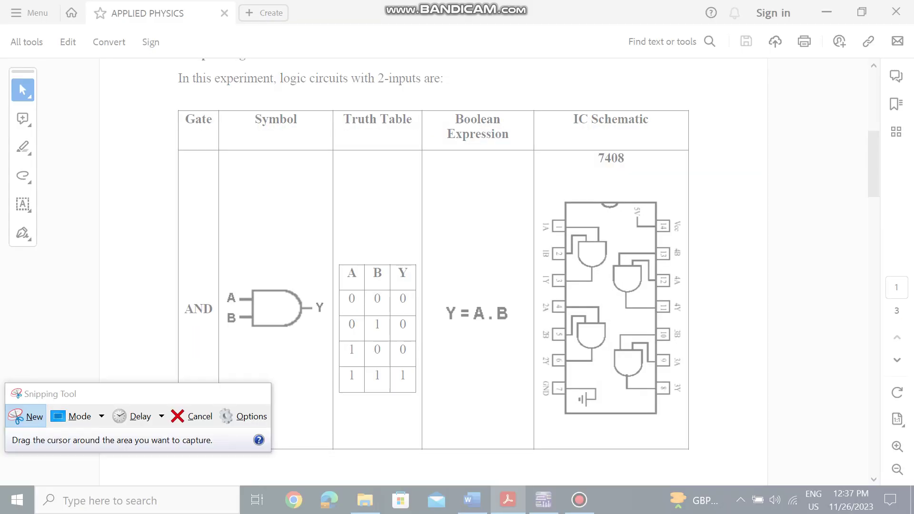
drag(332, 214, 422, 405)
right_click(384, 321)
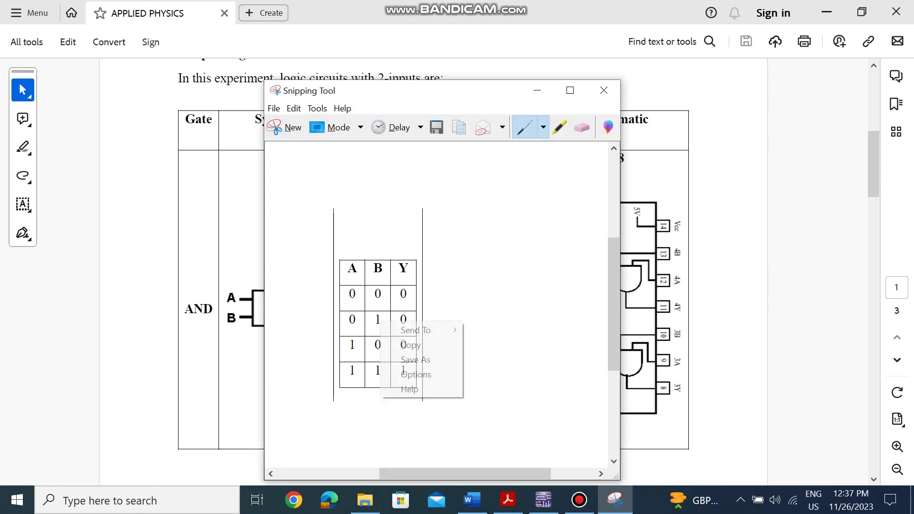
click(411, 345)
Paste the AND truth table snip at the schematic's upper right.
click(544, 501)
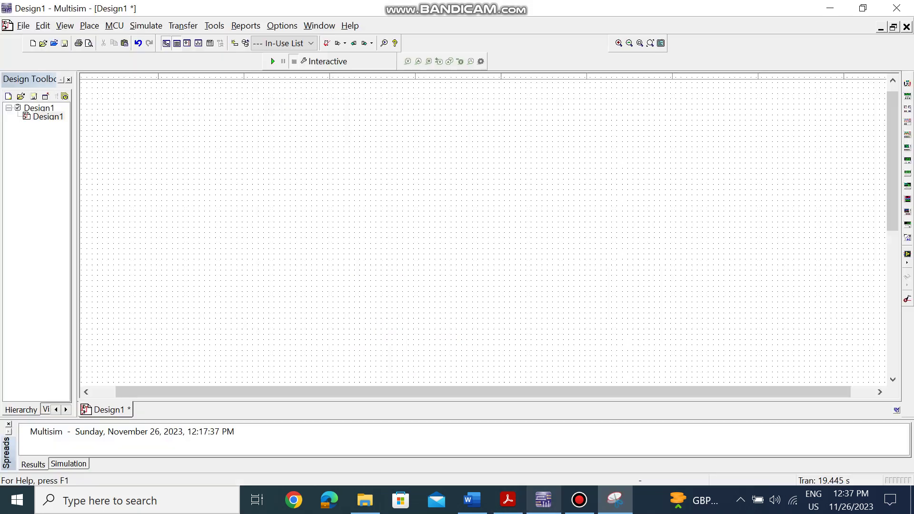
right_click(762, 131)
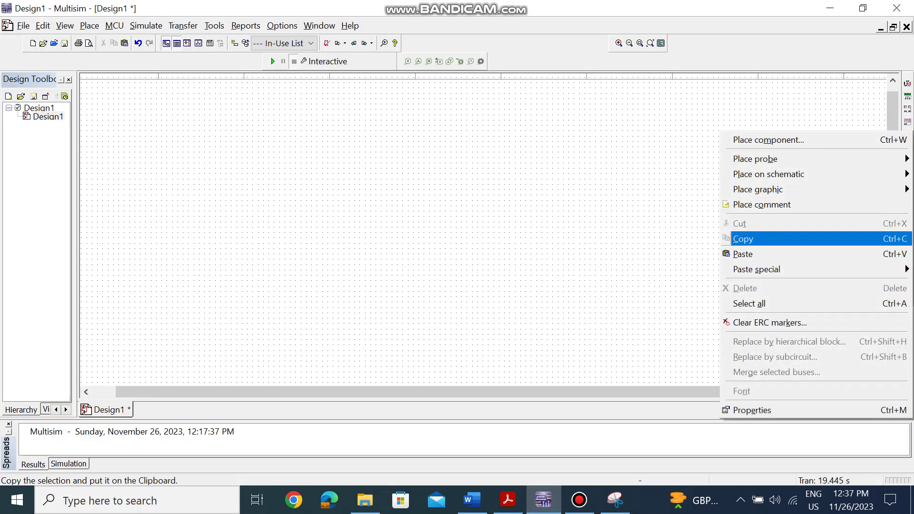
click(766, 254)
click(821, 206)
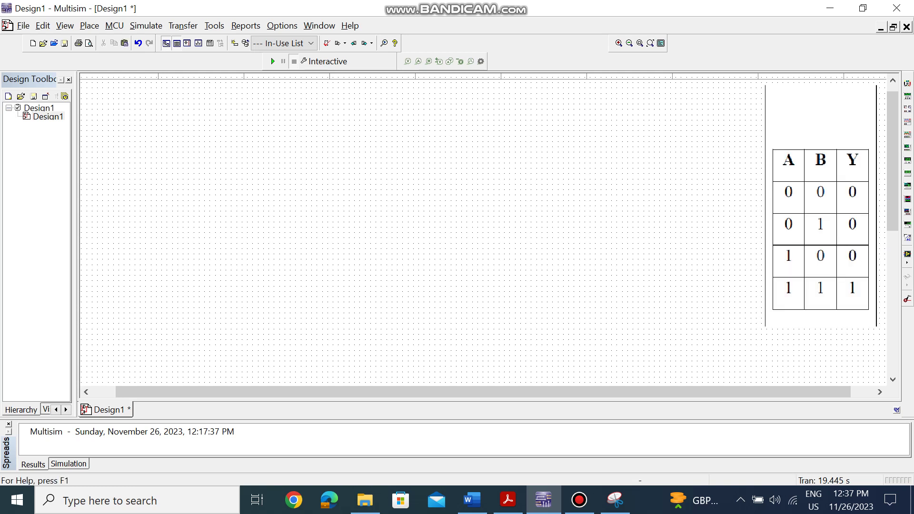
Place an AND2 gate, U1, on the schematic.
click(89, 26)
click(114, 42)
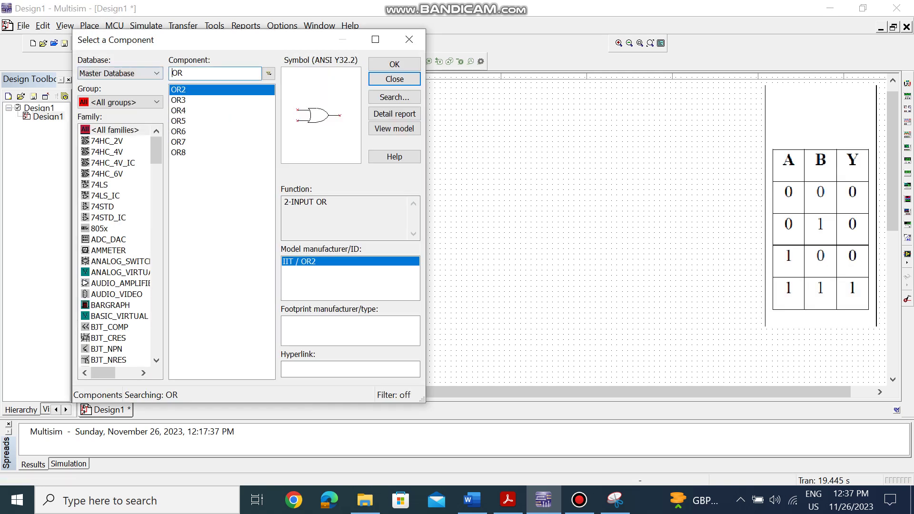
drag(189, 74, 153, 73)
text(AND2)
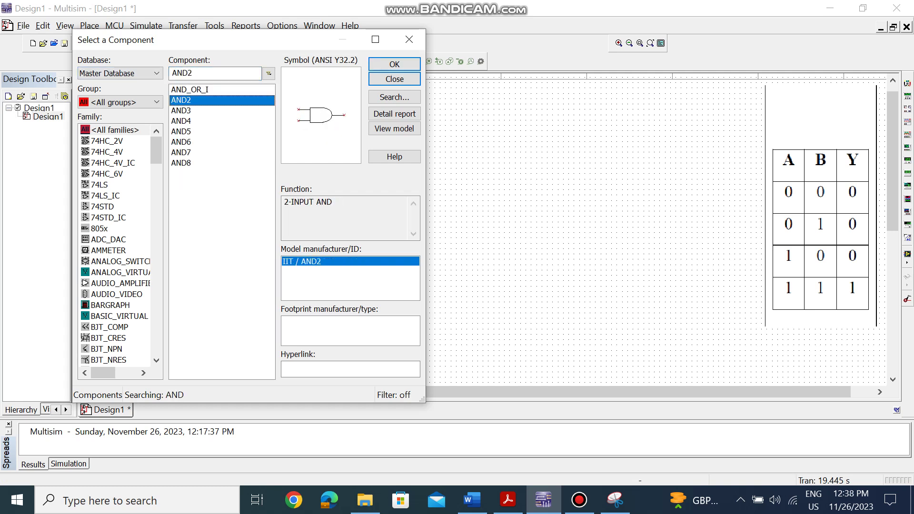
key(Return)
click(241, 168)
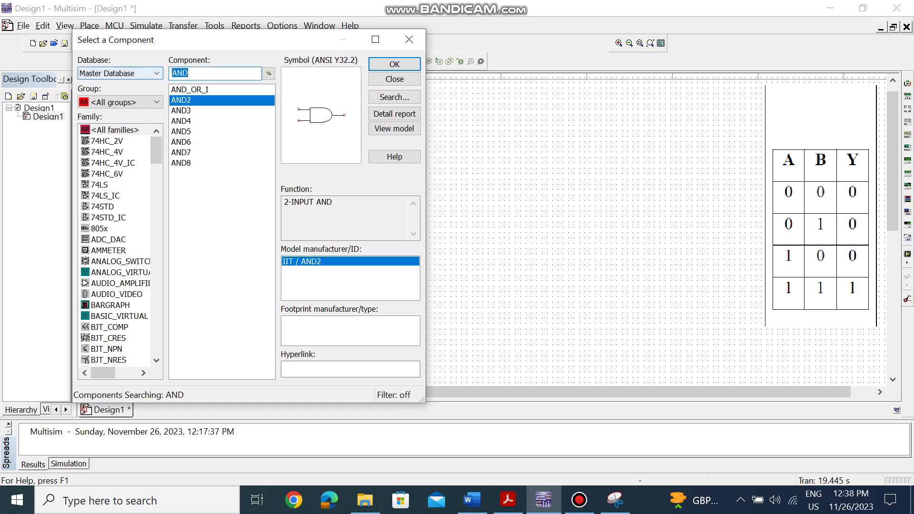
Place a VCC supply and a ground symbol on the schematic.
text(VC)
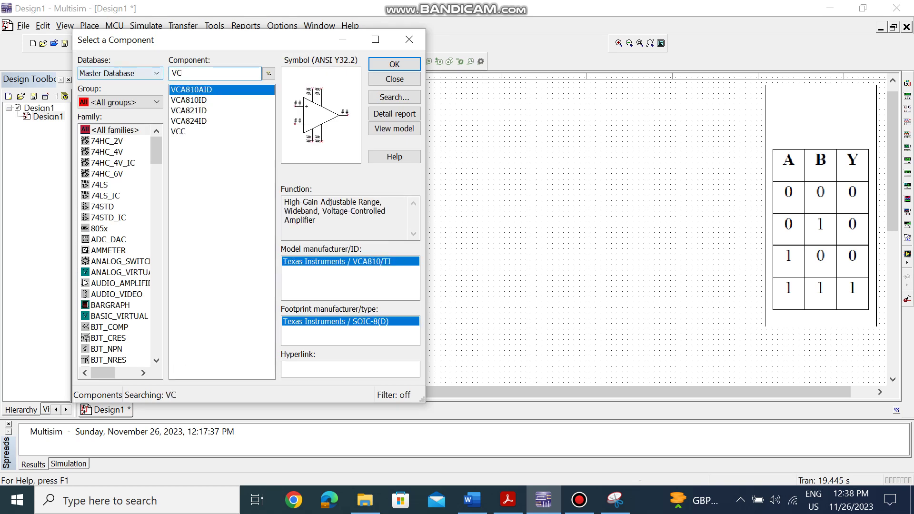
text(C)
click(410, 39)
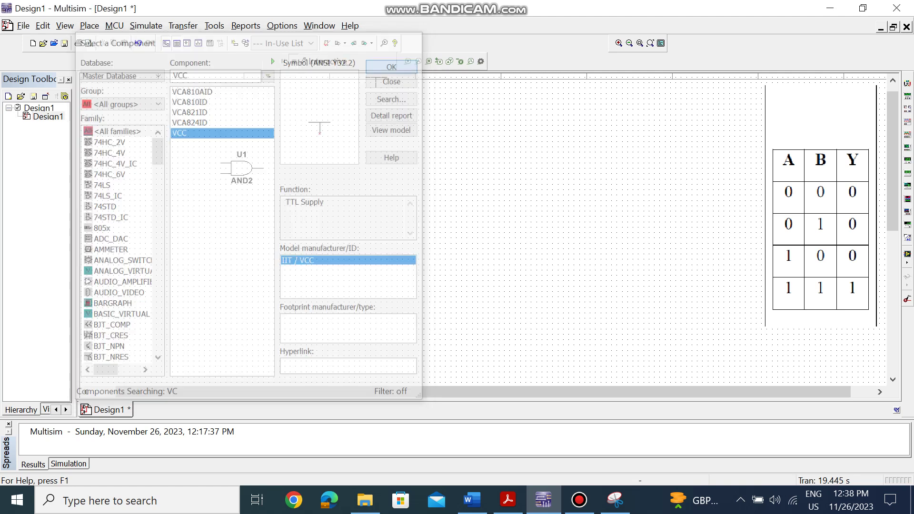
click(150, 125)
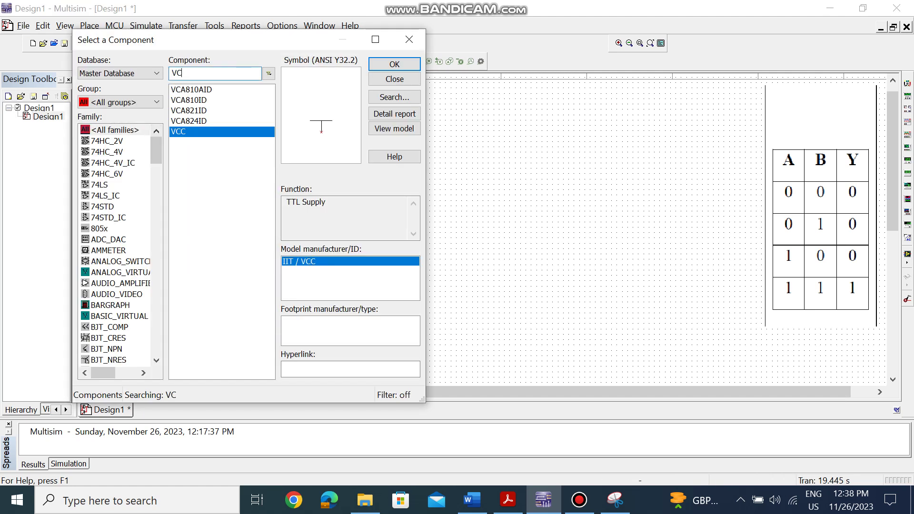
drag(184, 73, 160, 74)
text(Gro)
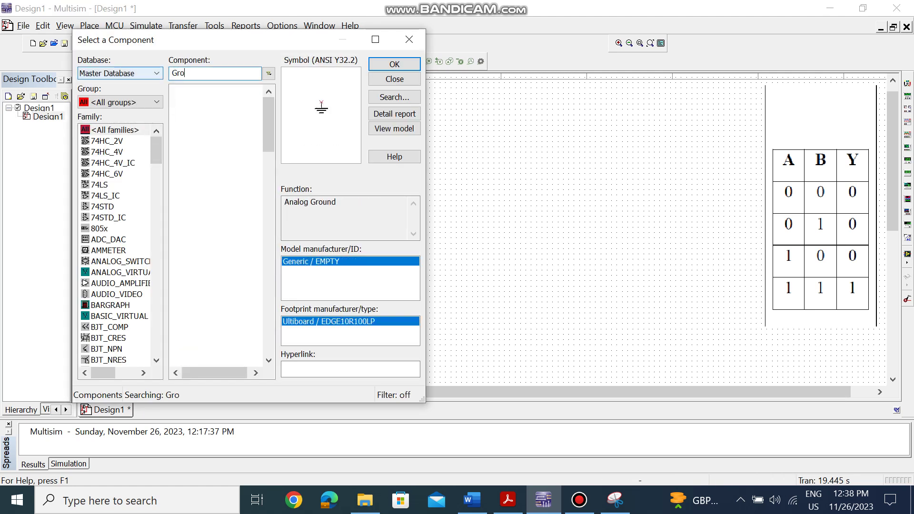
text(und)
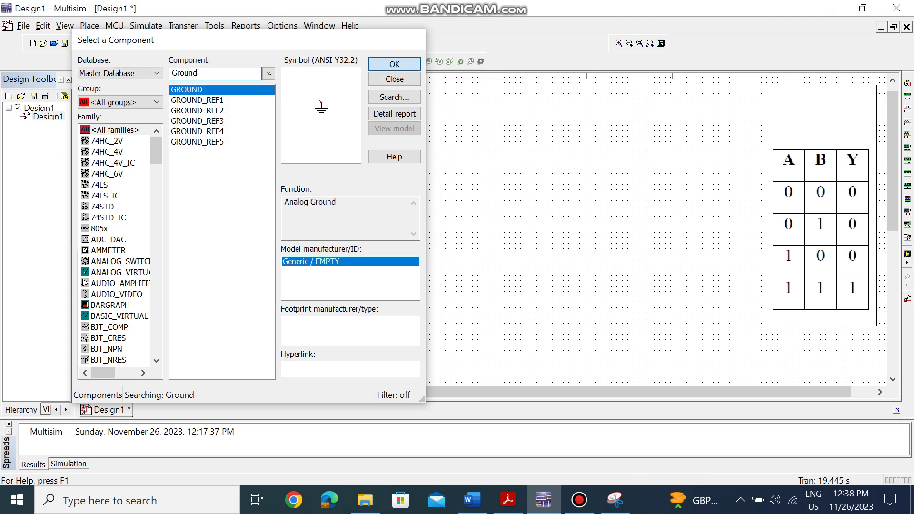
key(Return)
click(139, 200)
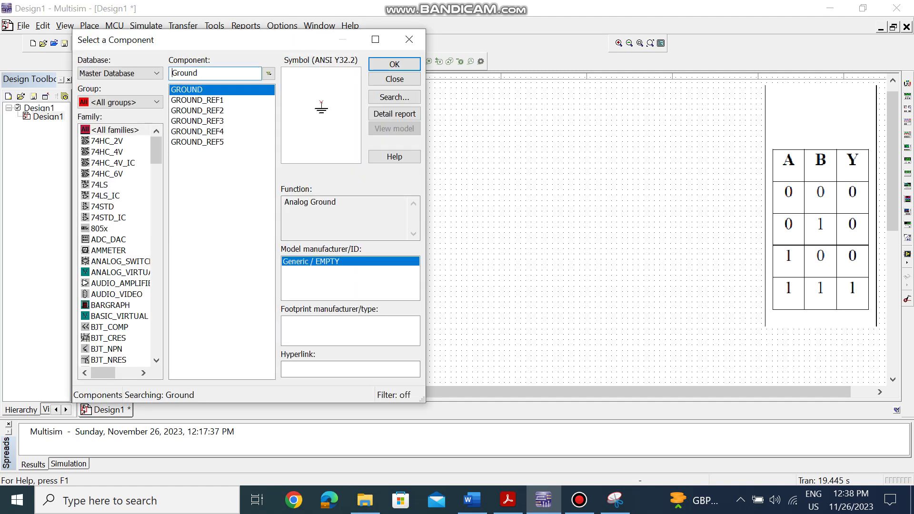
Place two SPDT switches beside the gate, the second below the first.
key(ctrl+a)
text(S)
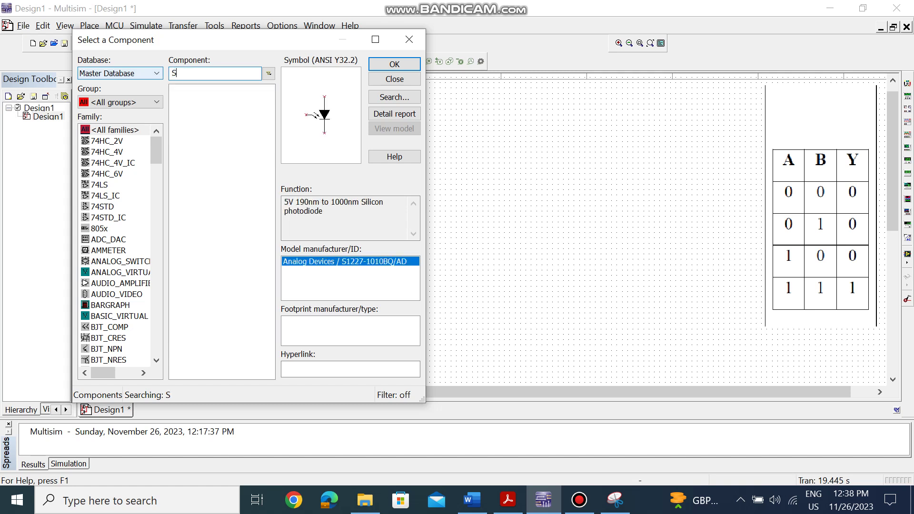
text(PDT)
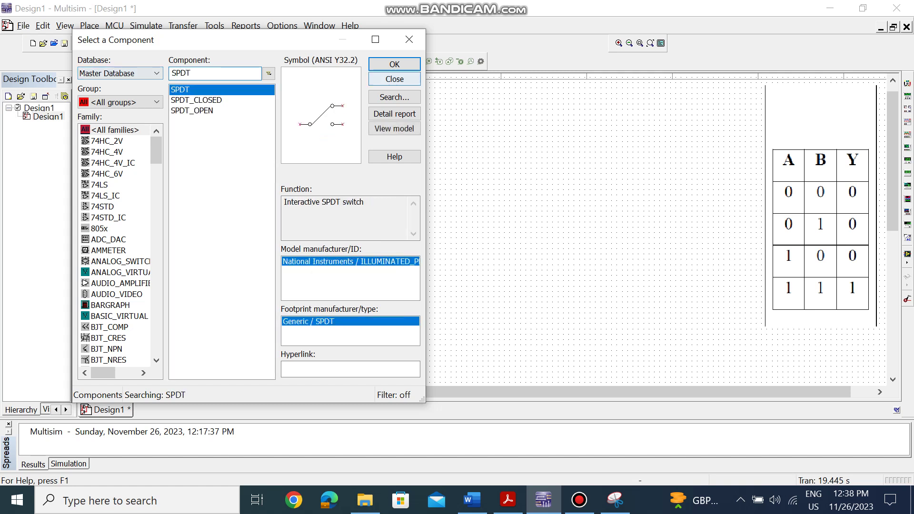
click(395, 63)
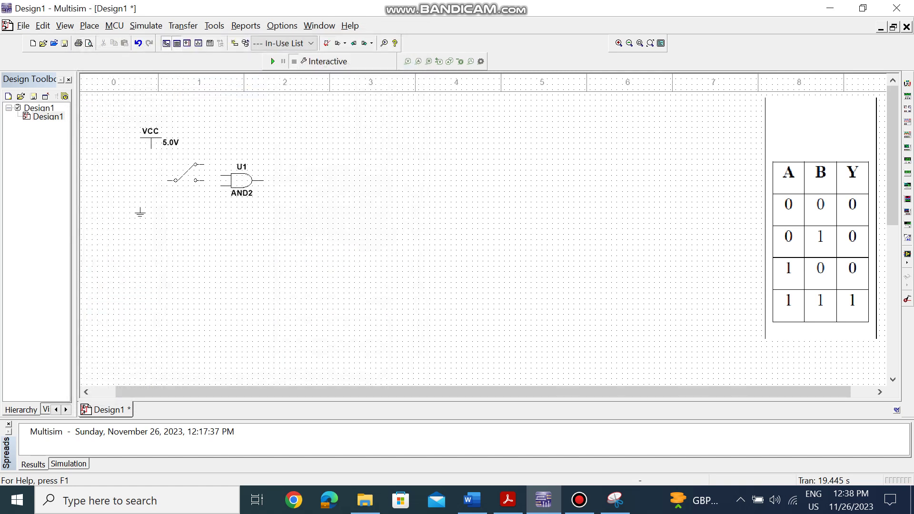
click(186, 173)
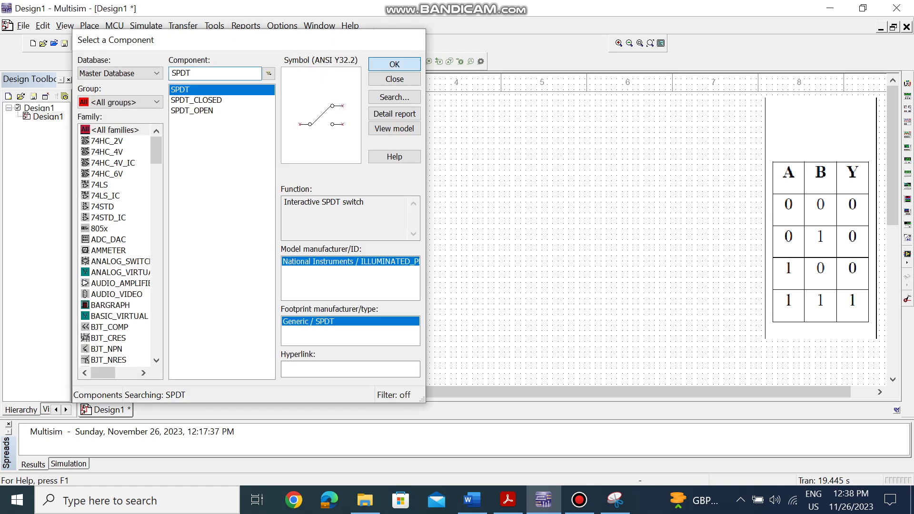
key(Return)
click(176, 225)
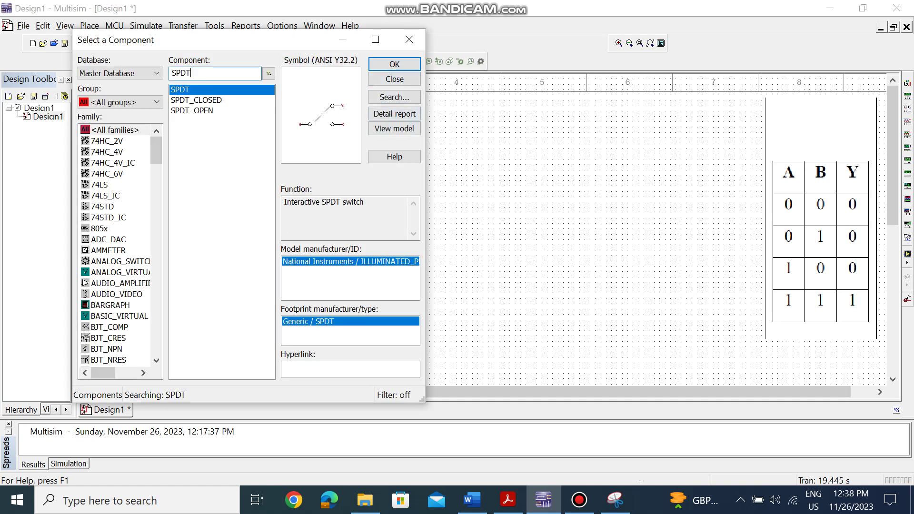
Place the PROBE_BLUE probe X1 to the right of the AND2 gate.
key(BackSpace)
key(BackSpace)
key(BackSpace)
key(BackSpace)
text(pr)
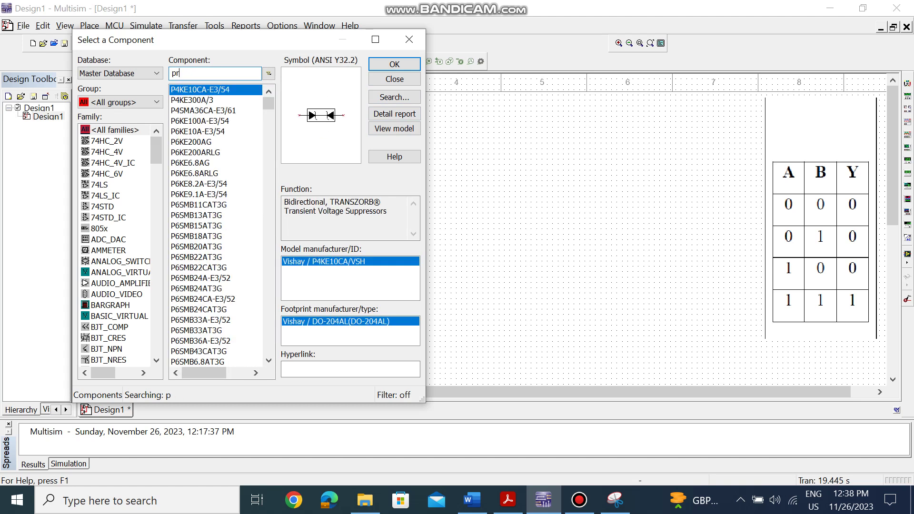
text(probe)
click(194, 100)
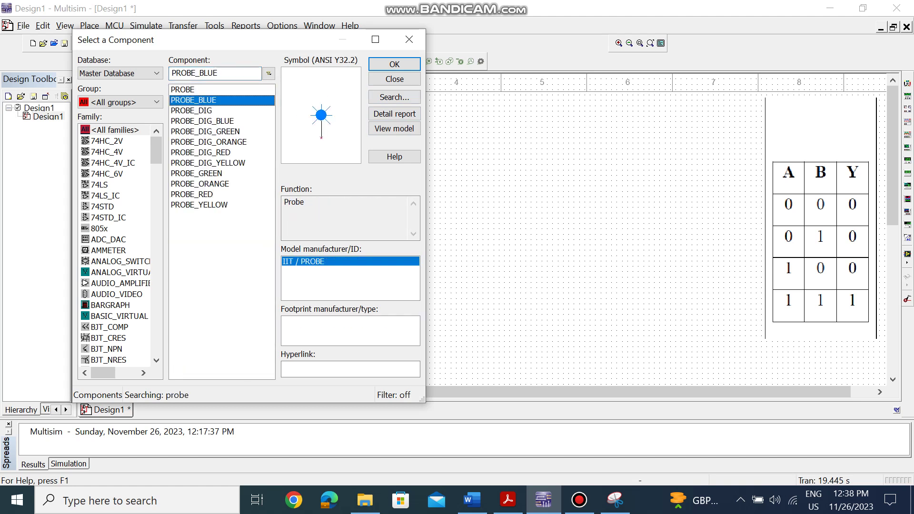
click(395, 64)
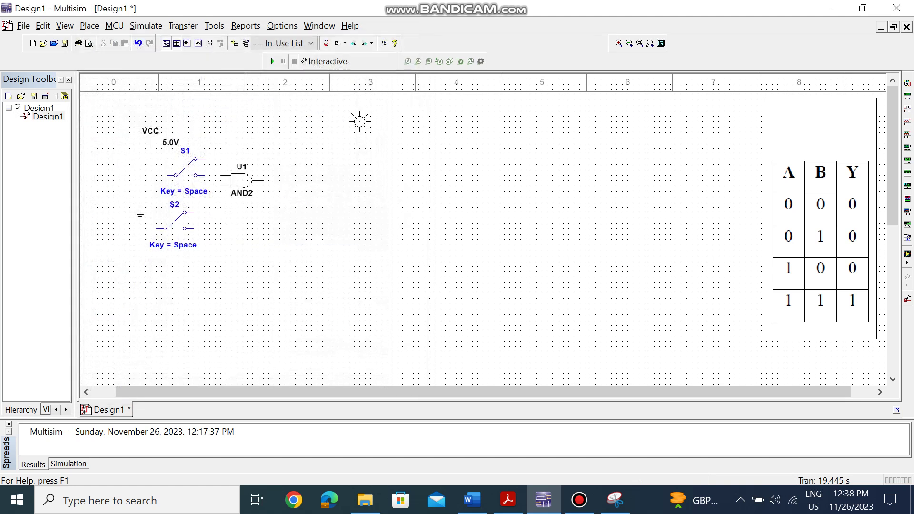
click(306, 159)
Rotate switches S1 and S2 twice each so they lie horizontally.
key(Escape)
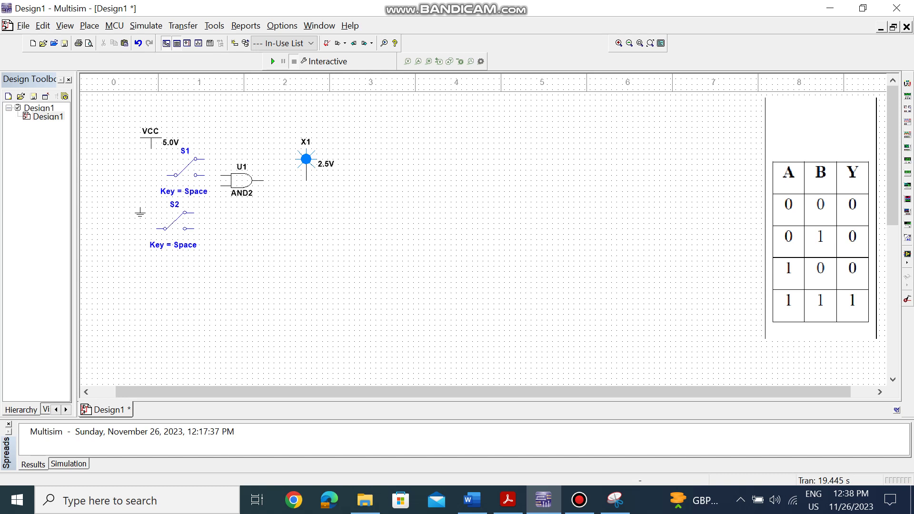
click(185, 176)
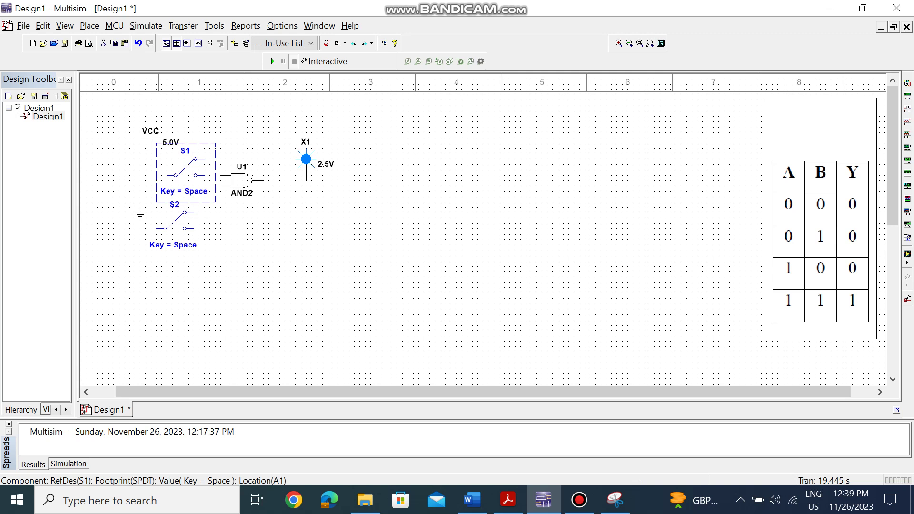
right_click(174, 172)
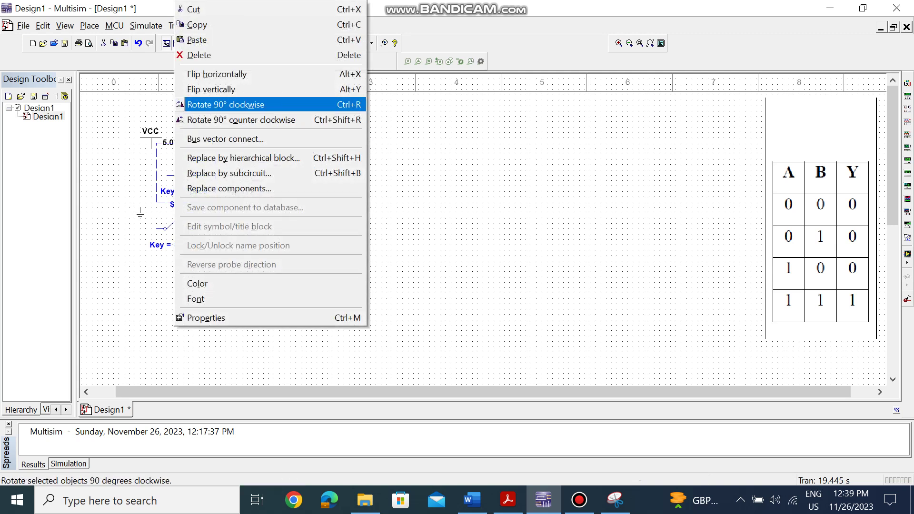
click(245, 102)
right_click(190, 159)
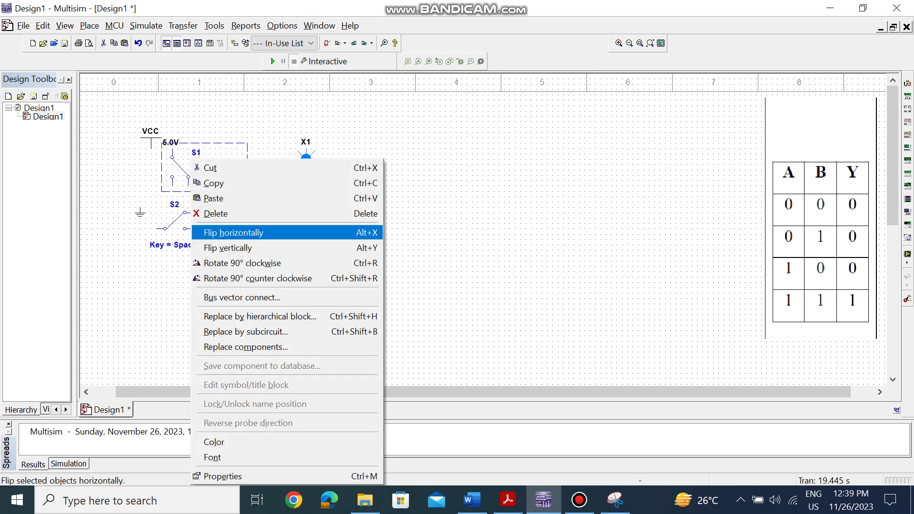
click(245, 262)
click(191, 223)
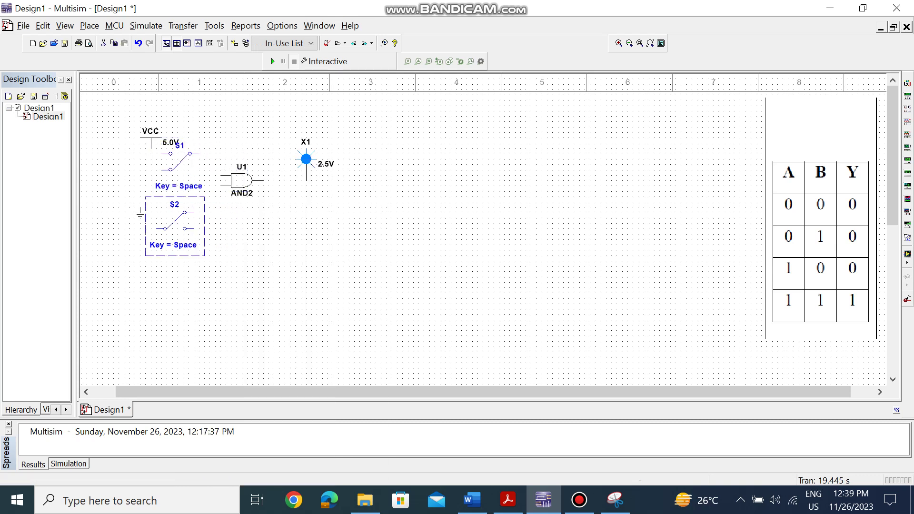
right_click(194, 223)
click(248, 105)
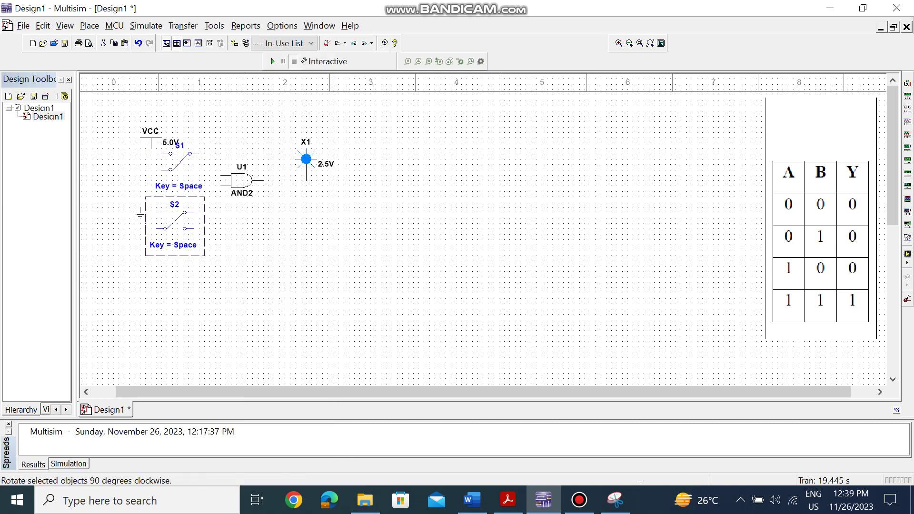
right_click(199, 224)
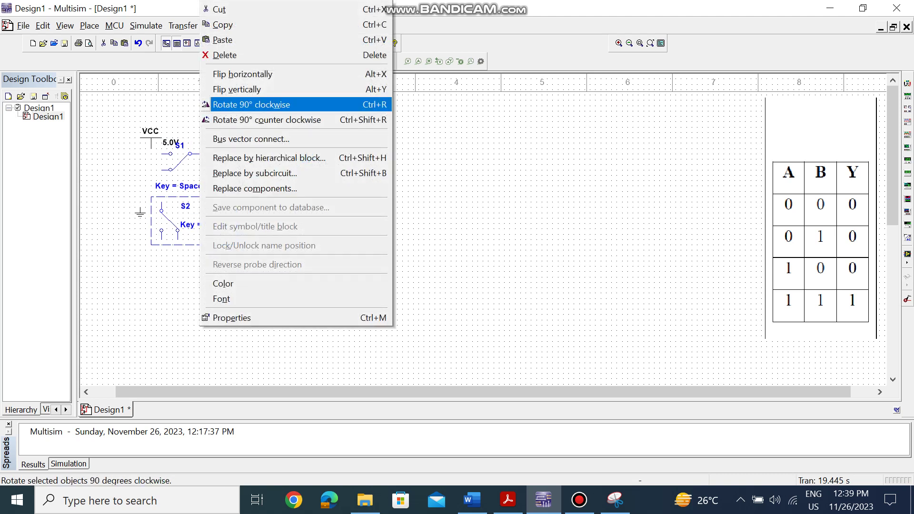
click(250, 104)
Move VCC and the ground symbol further left beside the switches.
click(262, 119)
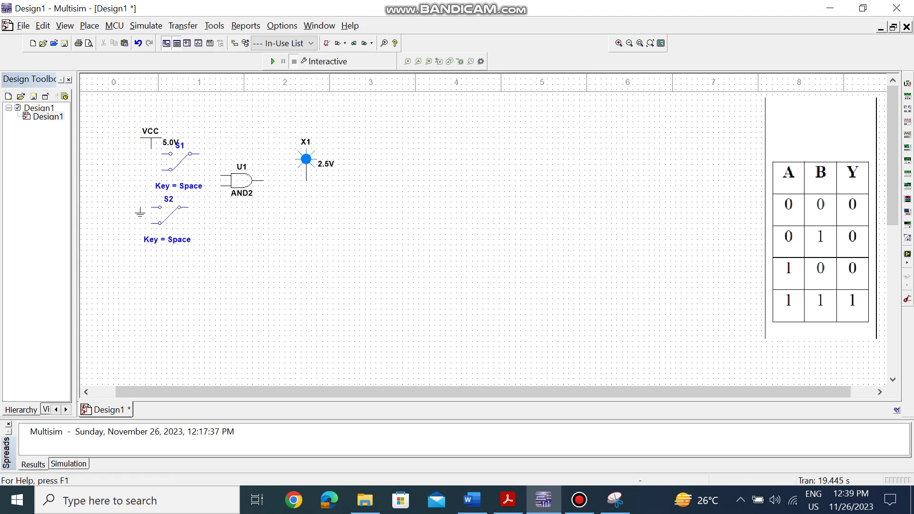
drag(151, 138, 115, 154)
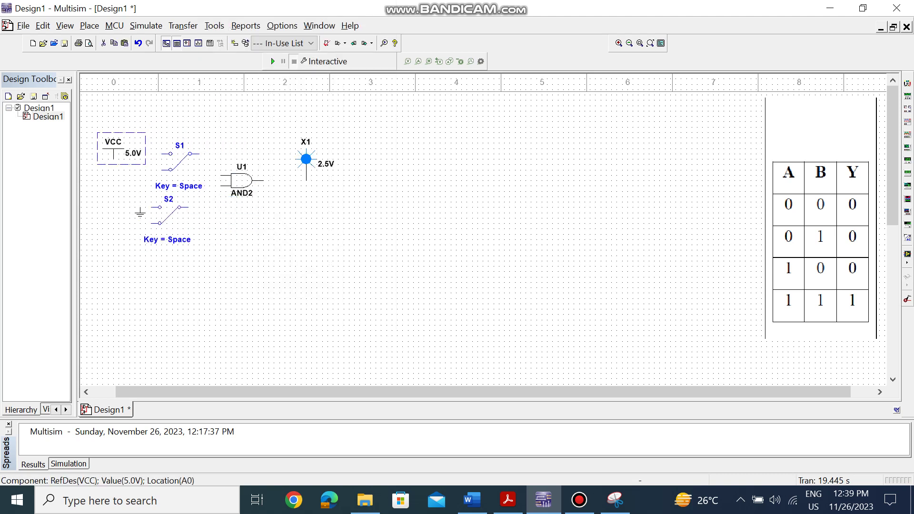
drag(140, 213, 108, 213)
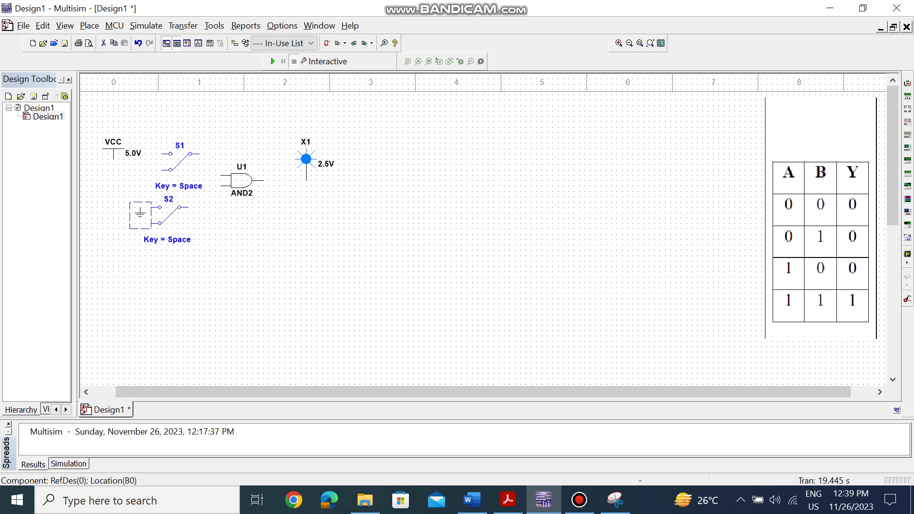
Change the RefDes of switch S1 to A and switch S2 to B.
double_click(180, 145)
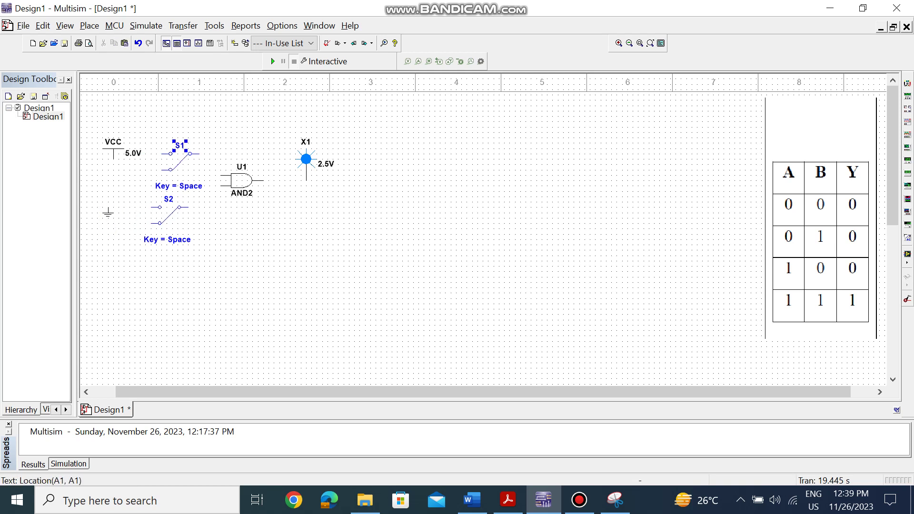
drag(359, 145, 353, 145)
text(A)
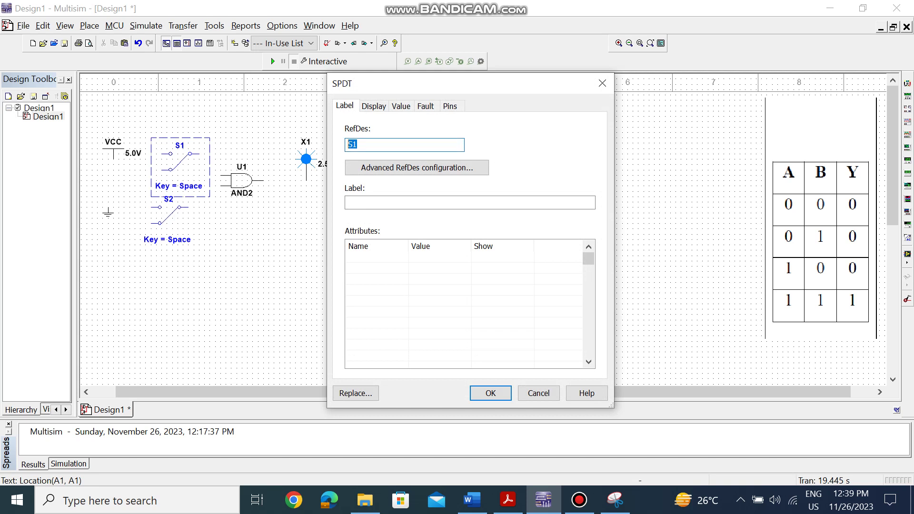
key(Return)
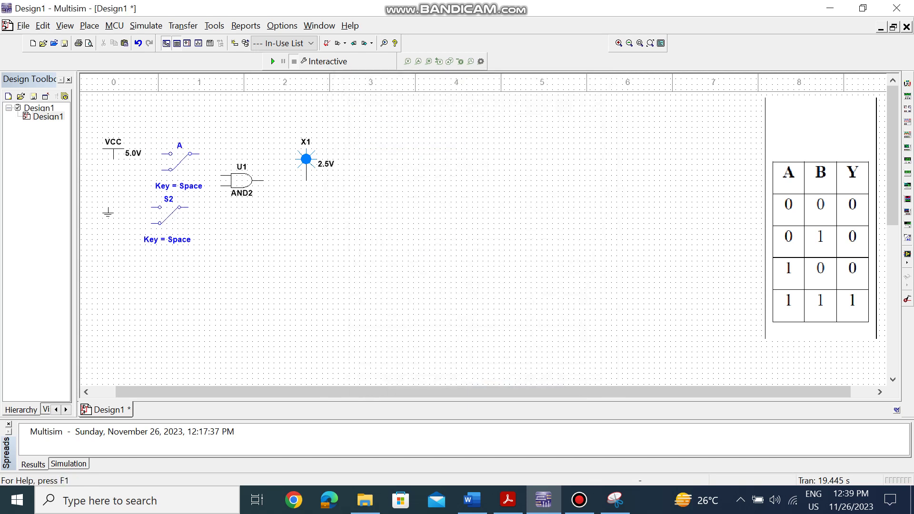
double_click(169, 200)
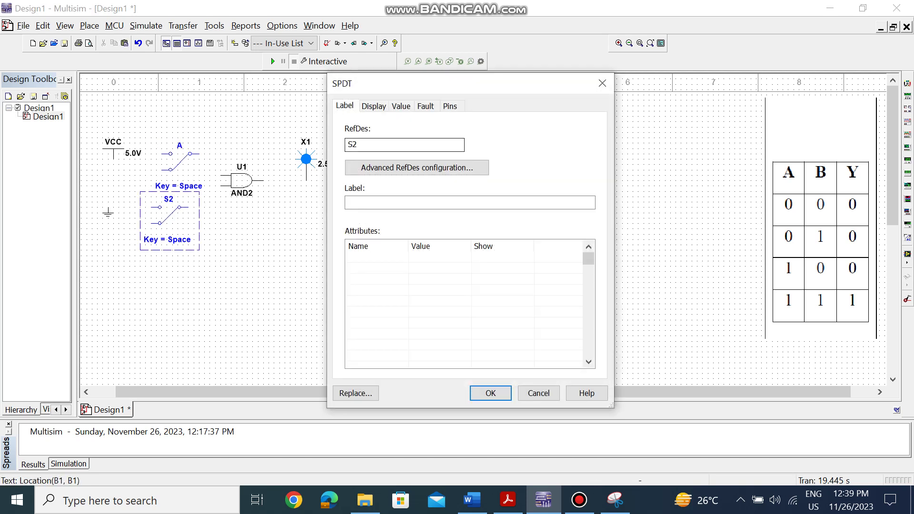
text(B)
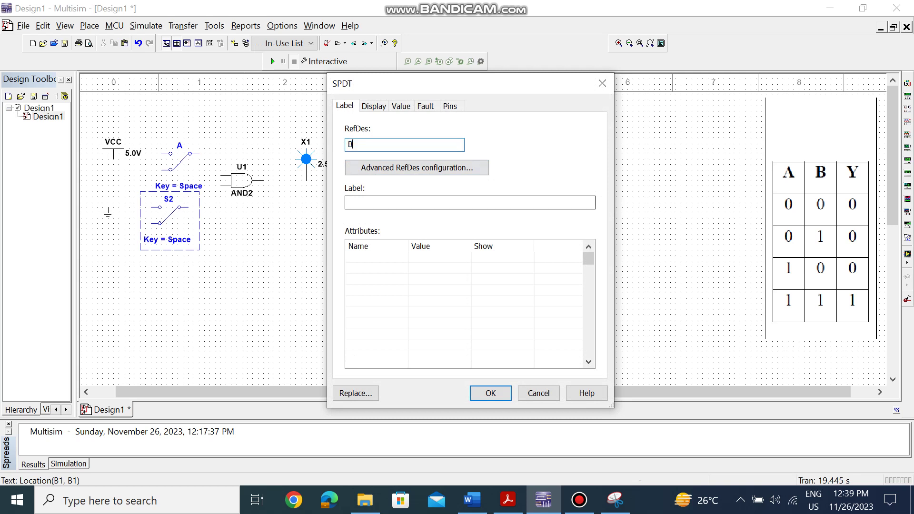
key(Return)
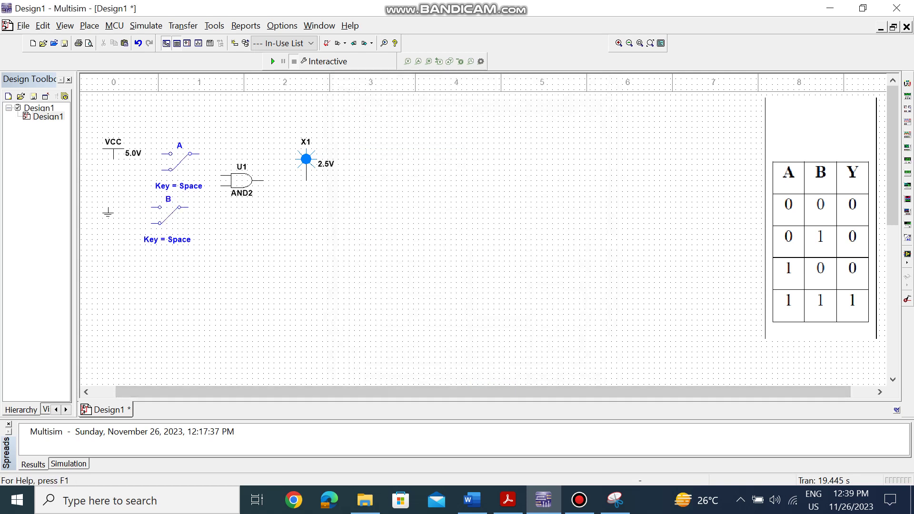
Wire switches A and B to VCC and to ground.
click(114, 159)
click(169, 153)
drag(170, 216, 176, 216)
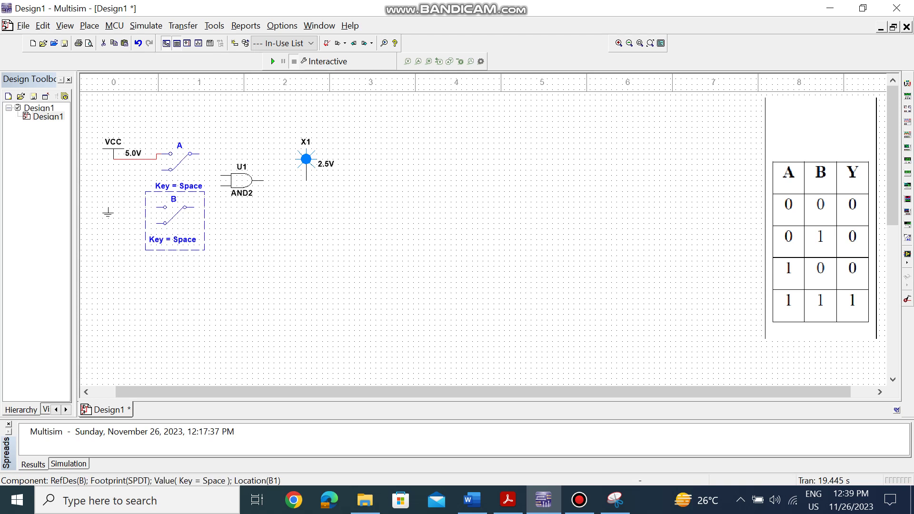
click(227, 228)
click(157, 208)
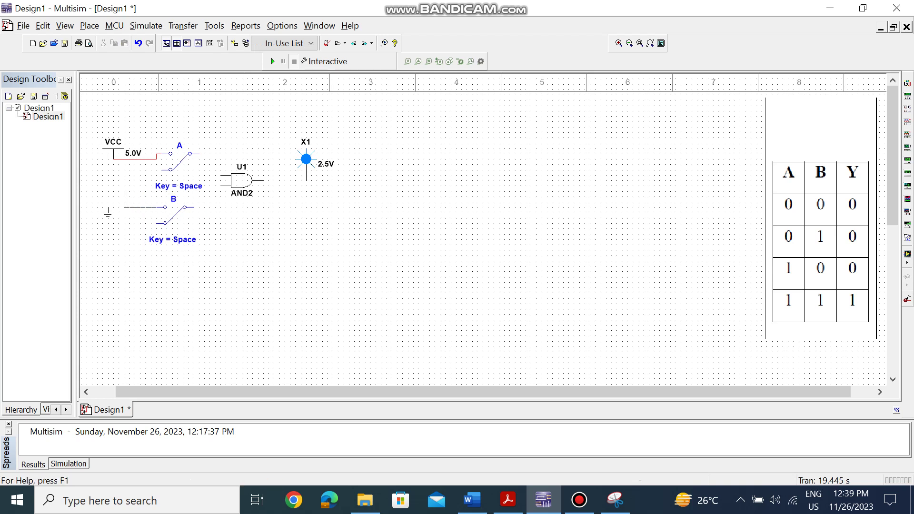
click(130, 159)
click(162, 170)
click(108, 208)
click(157, 224)
click(108, 197)
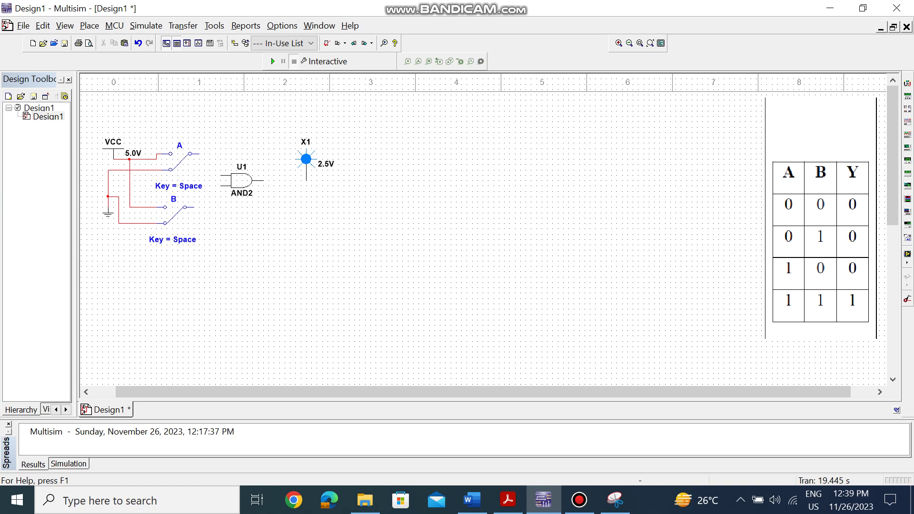
Wire switches A and B to the AND2 inputs and probe X1 to its output.
click(199, 153)
click(221, 175)
click(185, 207)
click(220, 187)
click(307, 180)
click(263, 180)
Run the simulation with F5 and set A and B high, lighting X1 at 2.5V.
key(F5)
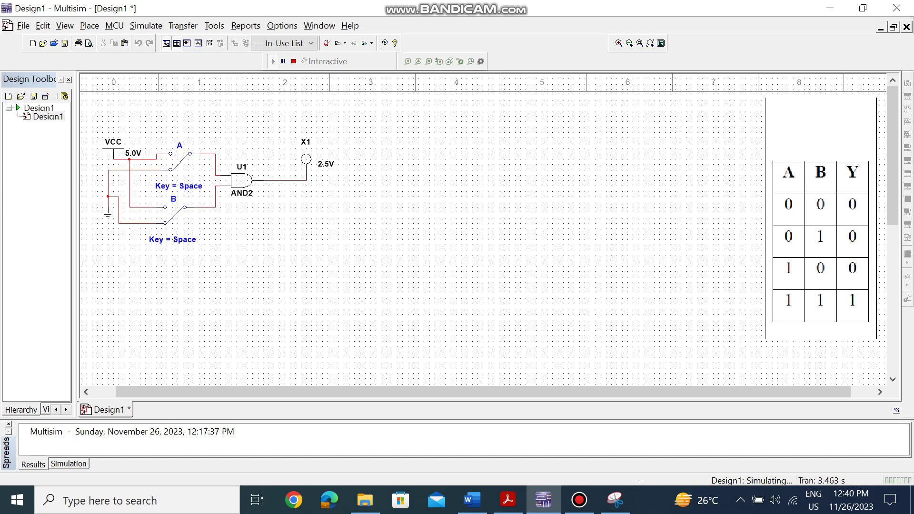
click(175, 214)
click(175, 208)
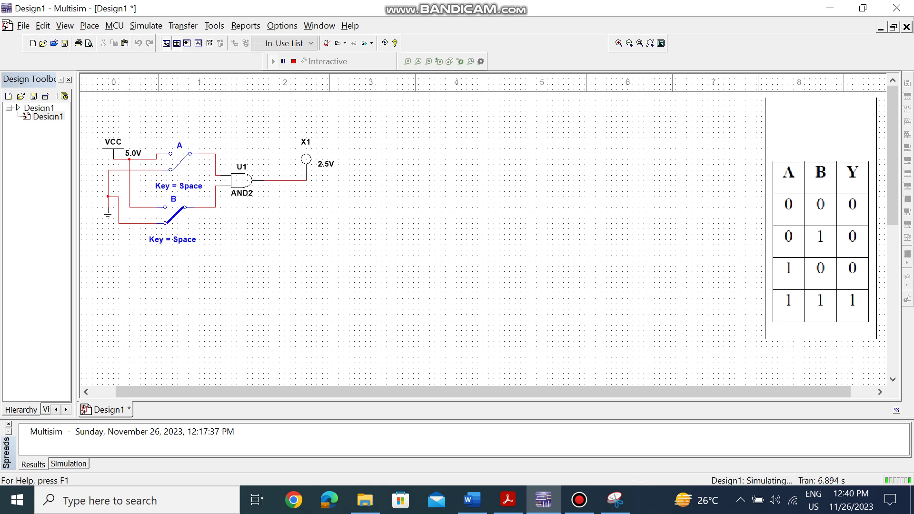
click(180, 162)
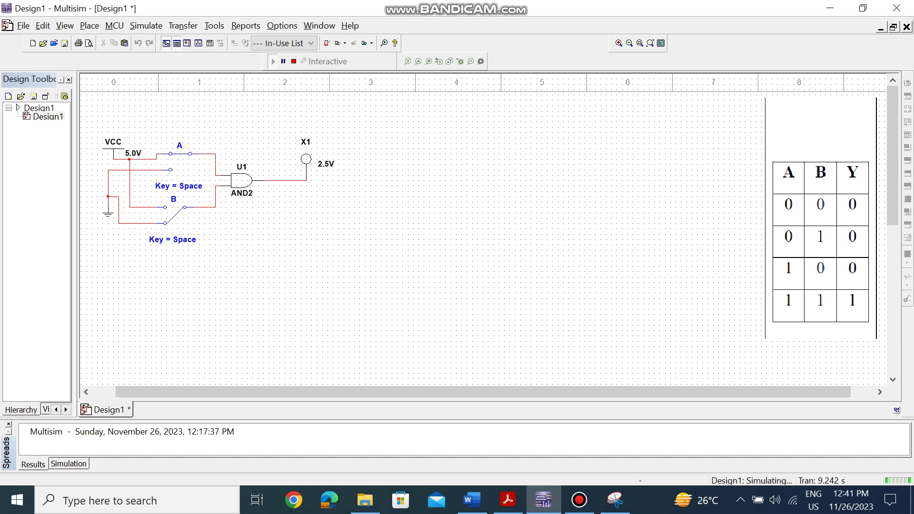
click(175, 215)
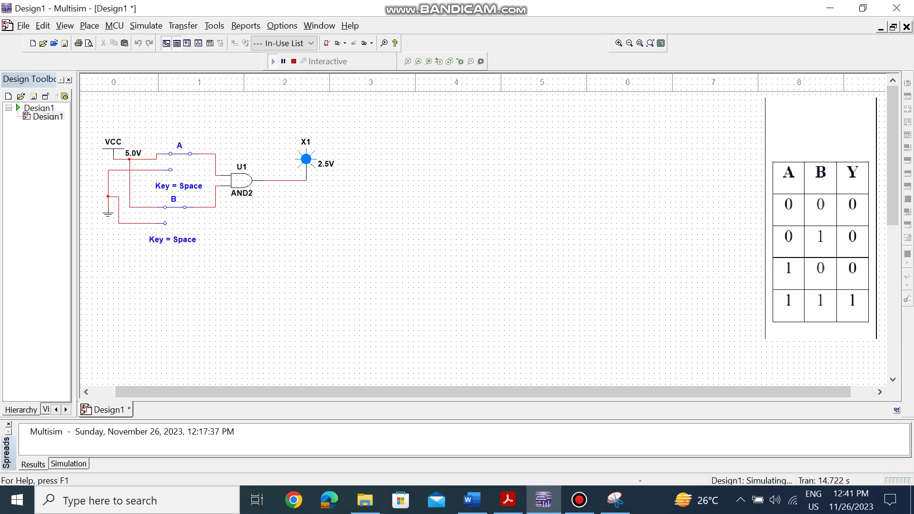
View the OR gate row in the lab manual, then return to Multisim.
click(508, 500)
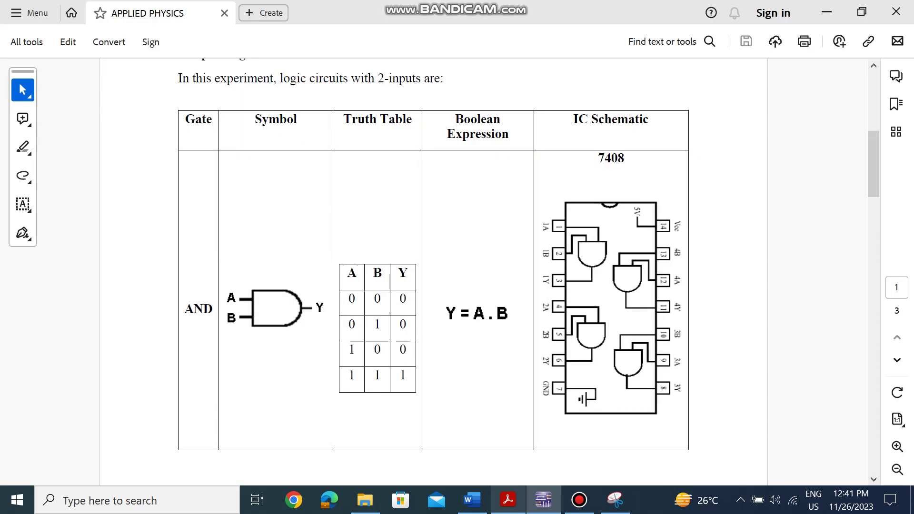
scroll(433, 271, down, 10)
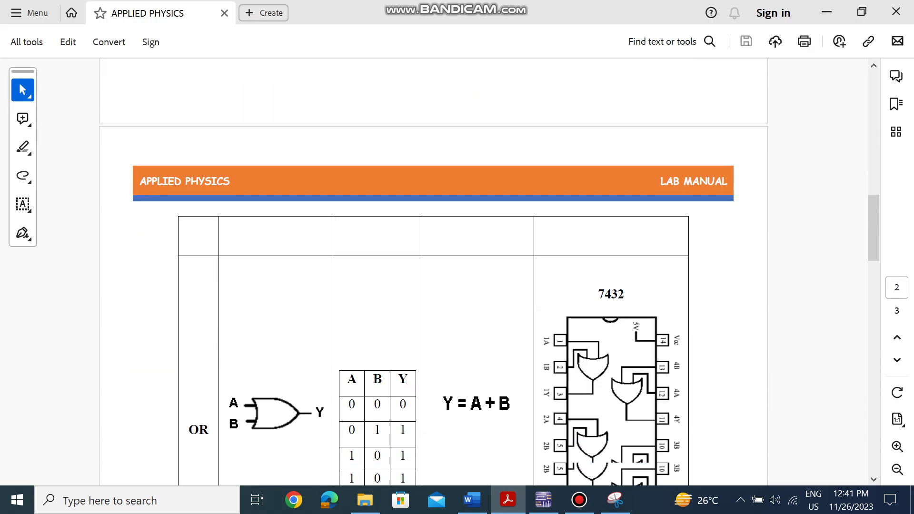
scroll(434, 271, down, 3)
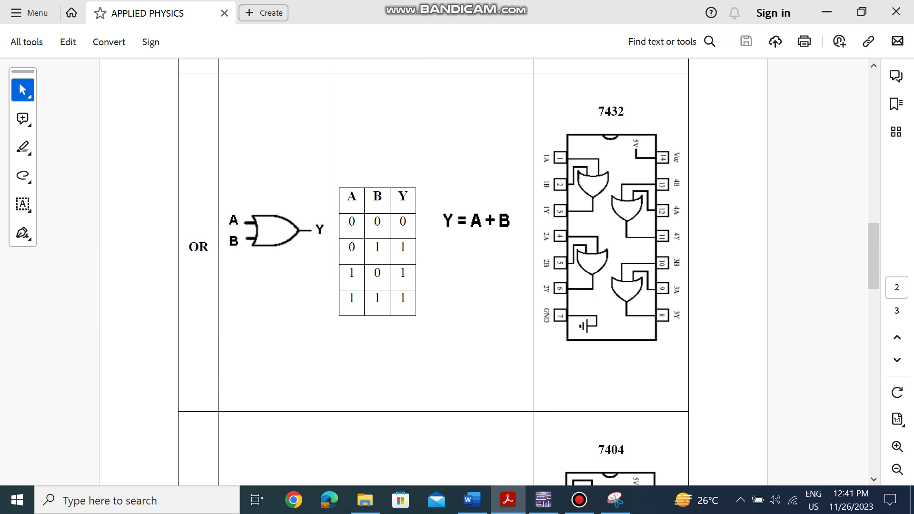
click(544, 500)
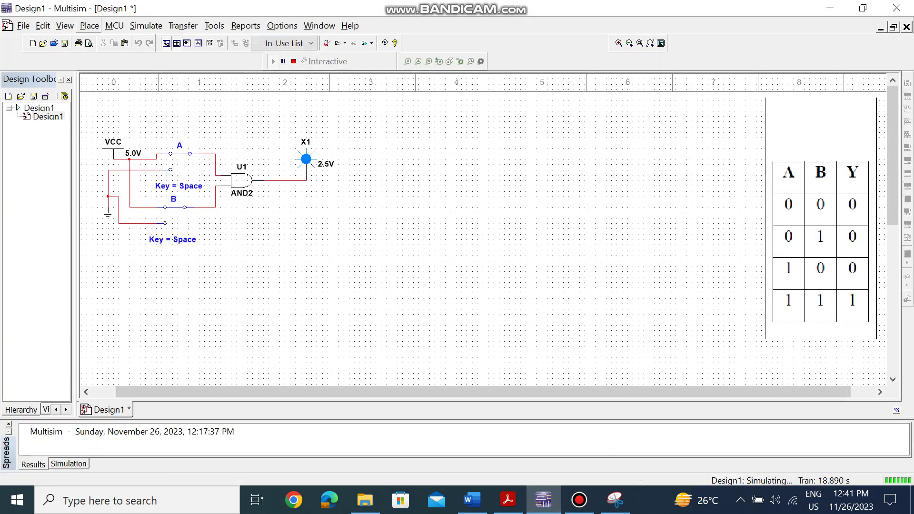
Stop the running simulation.
click(89, 26)
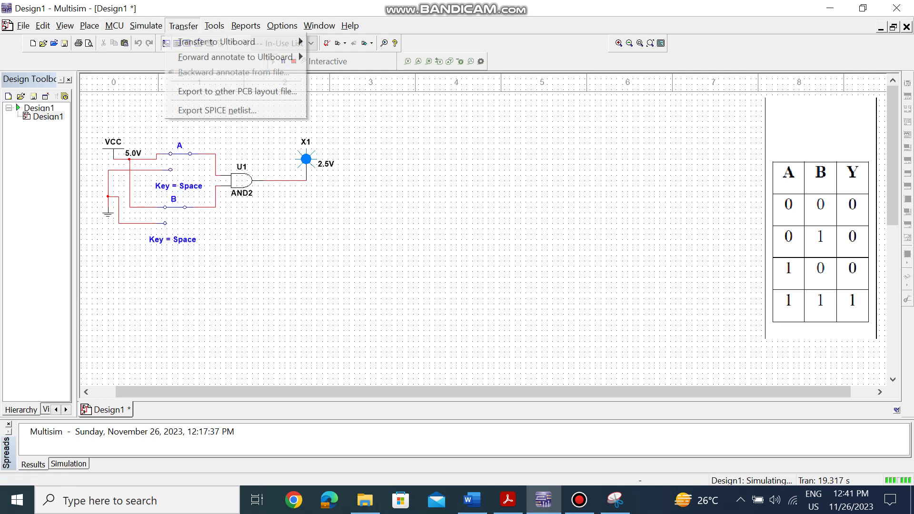
click(184, 26)
click(294, 62)
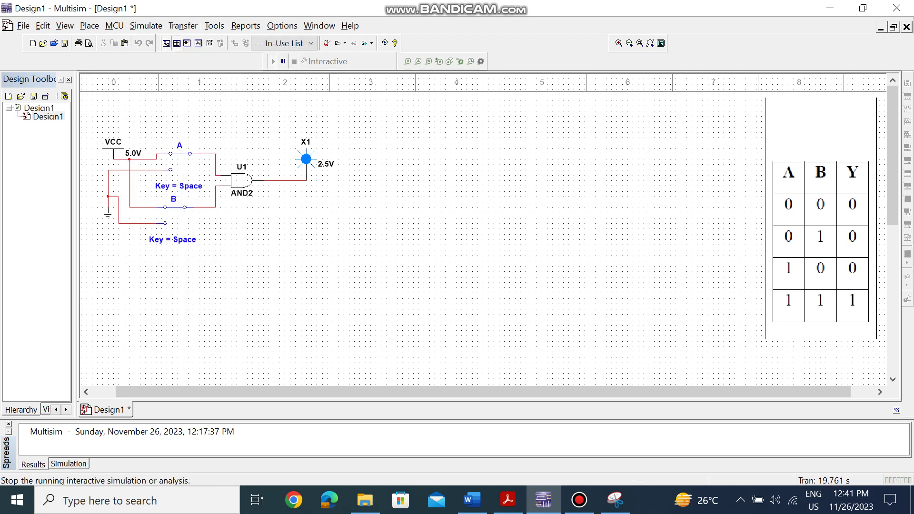
Place an OR2 gate, U2, beside the AND2 circuit.
click(90, 26)
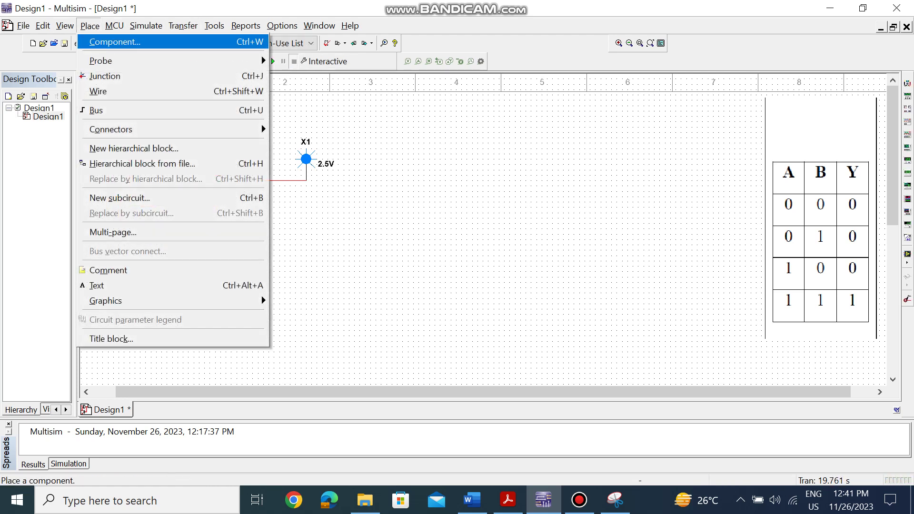
key(Return)
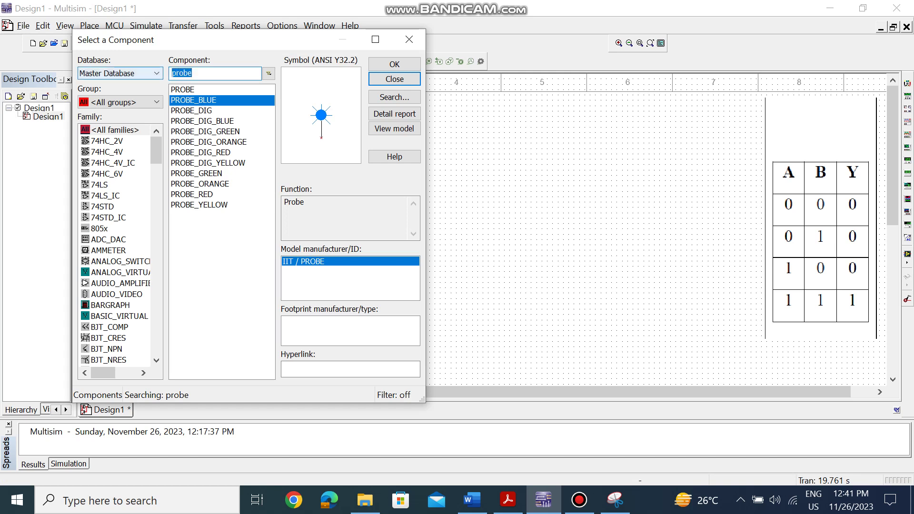
text(OR)
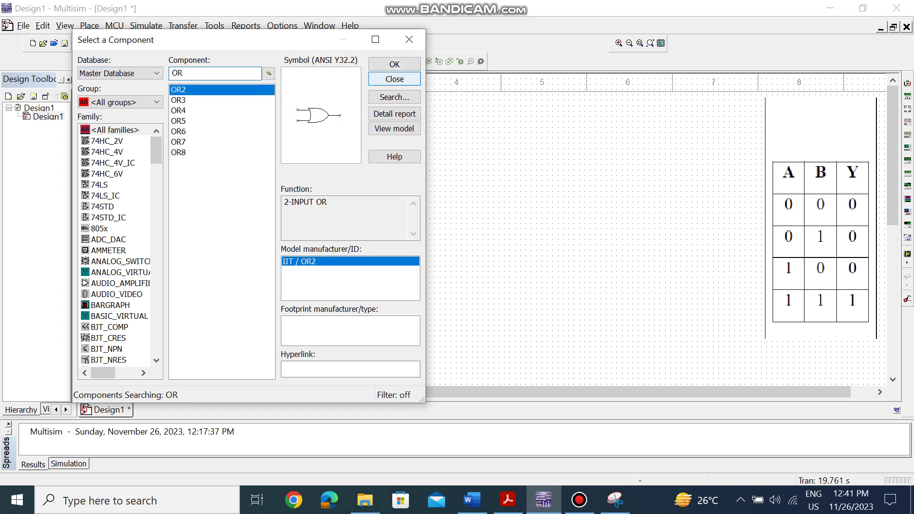
key(Return)
click(401, 193)
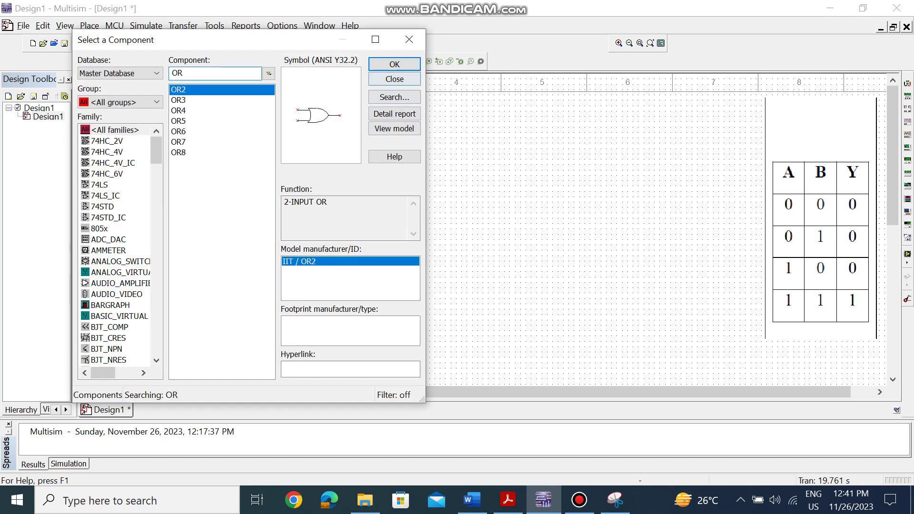
key(Escape)
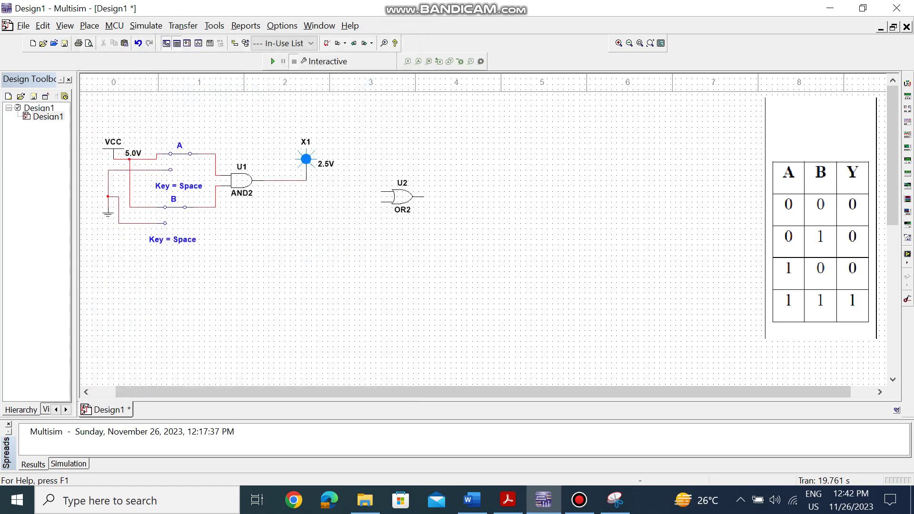
Delete OR2 gate U2, then review the manual's NOT/7404 row before returning to Multisim.
click(402, 198)
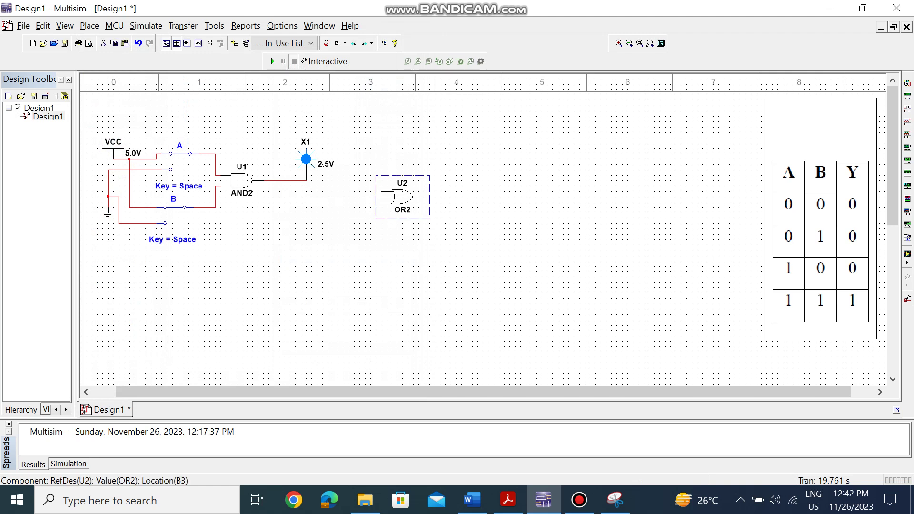
key(Delete)
click(508, 500)
scroll(434, 271, down, 5)
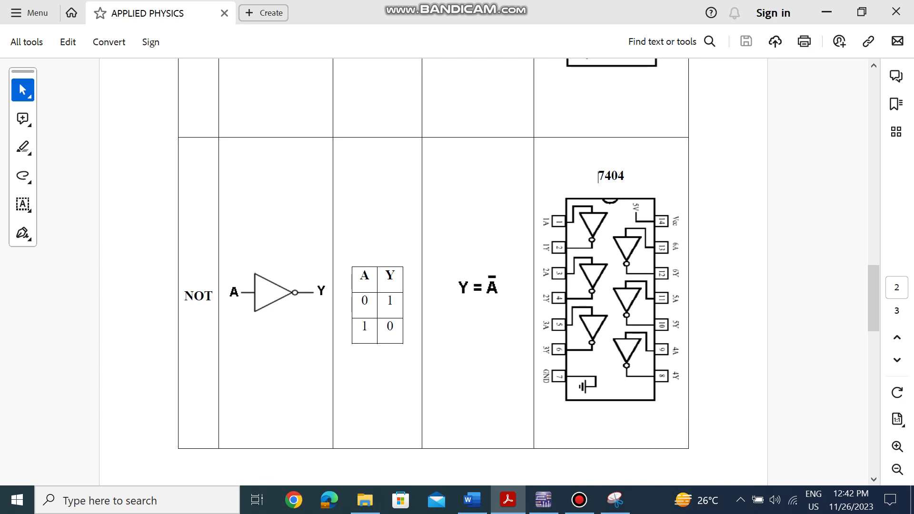
drag(599, 177, 625, 177)
click(626, 177)
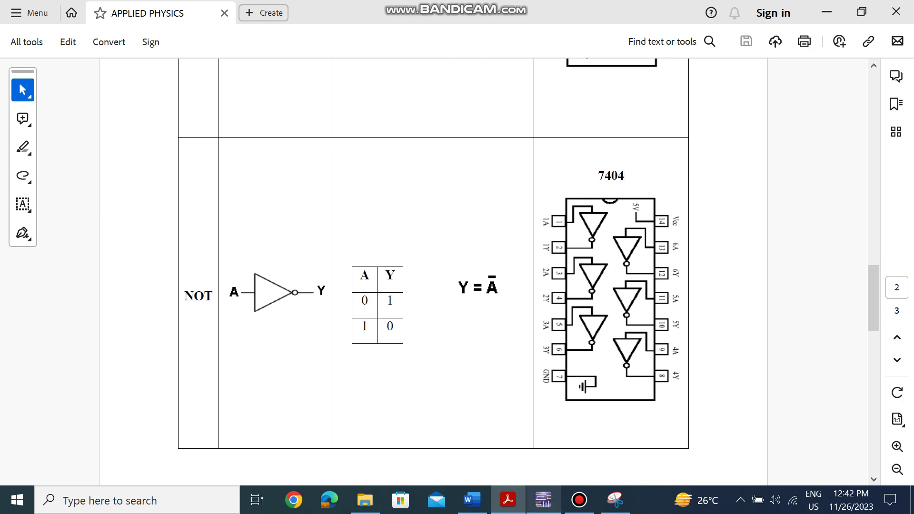
click(543, 500)
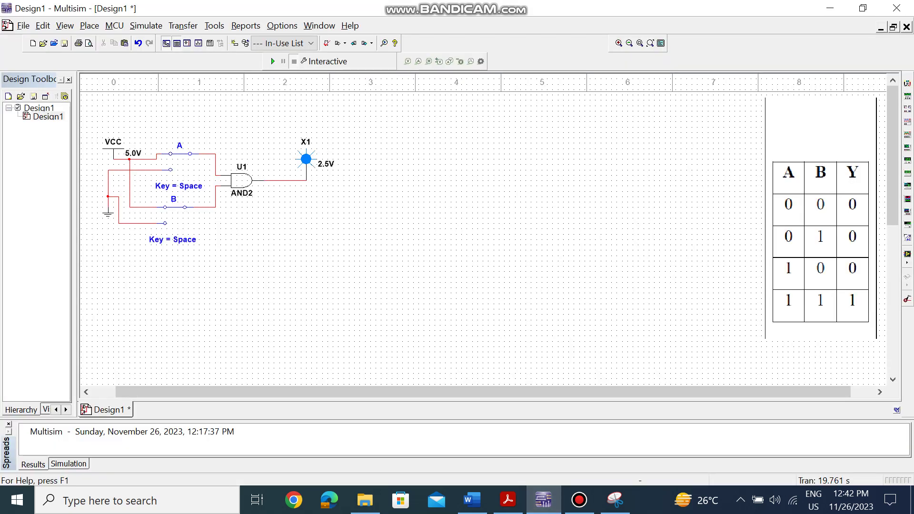